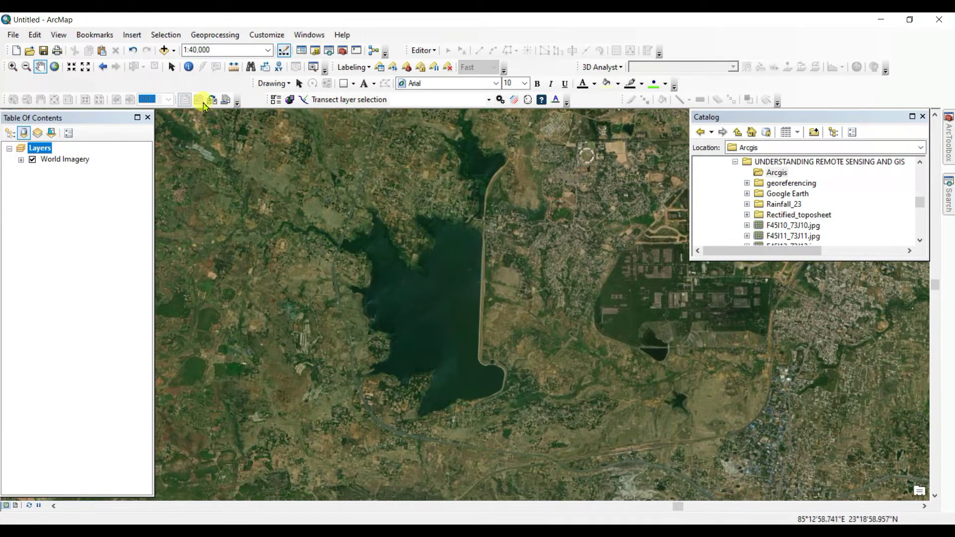
Close the basemap gallery without adding a basemap, then pan to centre the reservoir
{"action": "left_click", "coordinate": [174, 49]}
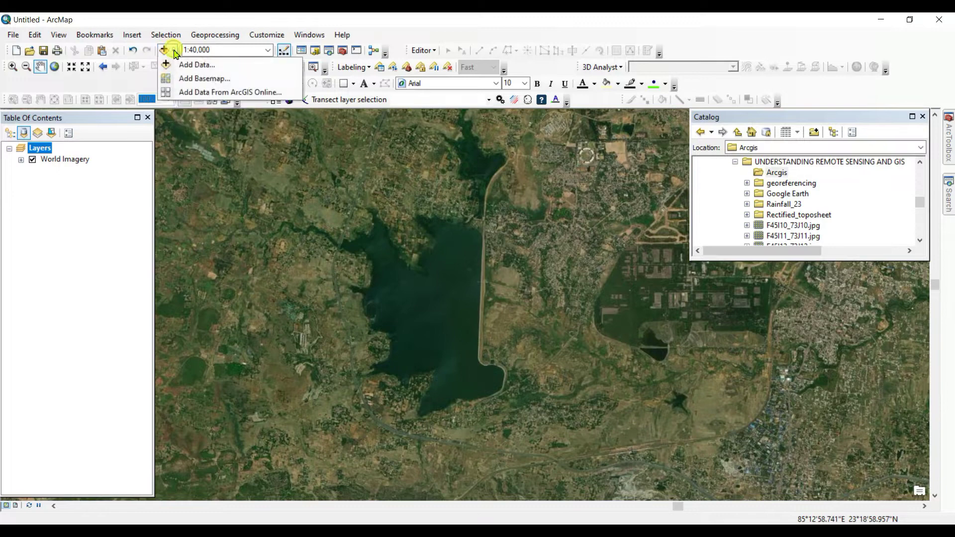
{"action": "left_click", "coordinate": [196, 79]}
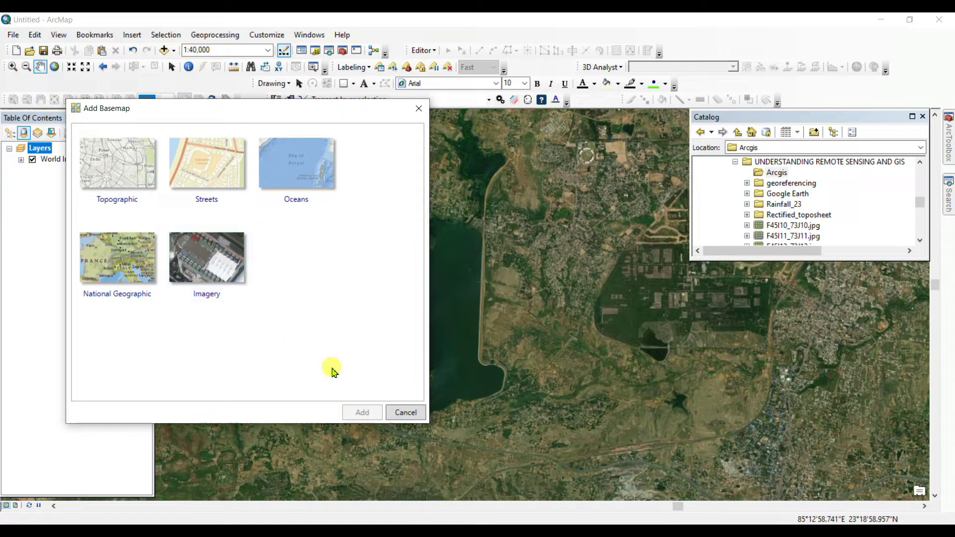
{"action": "left_click", "coordinate": [405, 413]}
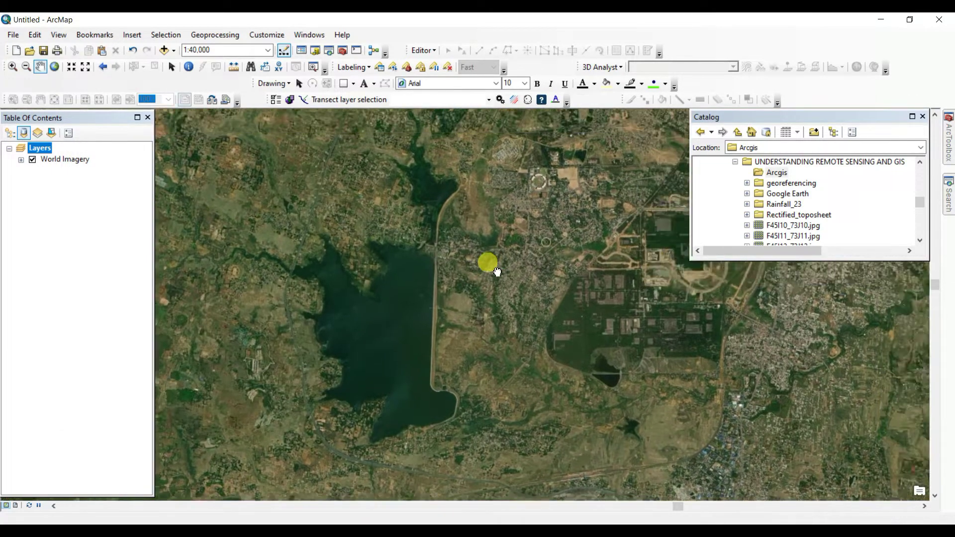
{"action": "left_click_drag", "start_coordinate": [530, 237], "coordinate": [571, 299]}
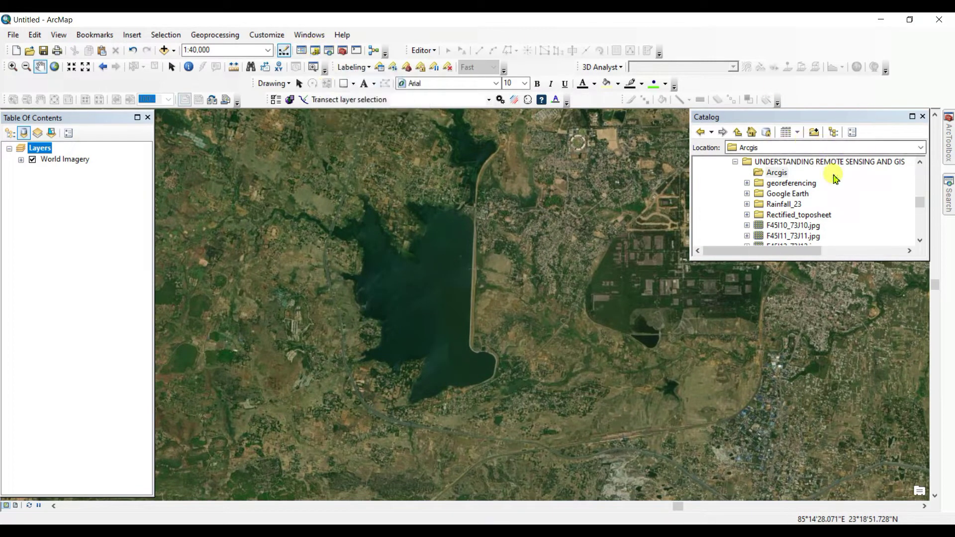
Create a Polygon shapefile New_Shapefile in the Arcgis folder, GCS_WGS_1984, and add it to the map
{"action": "right_click", "coordinate": [774, 176]}
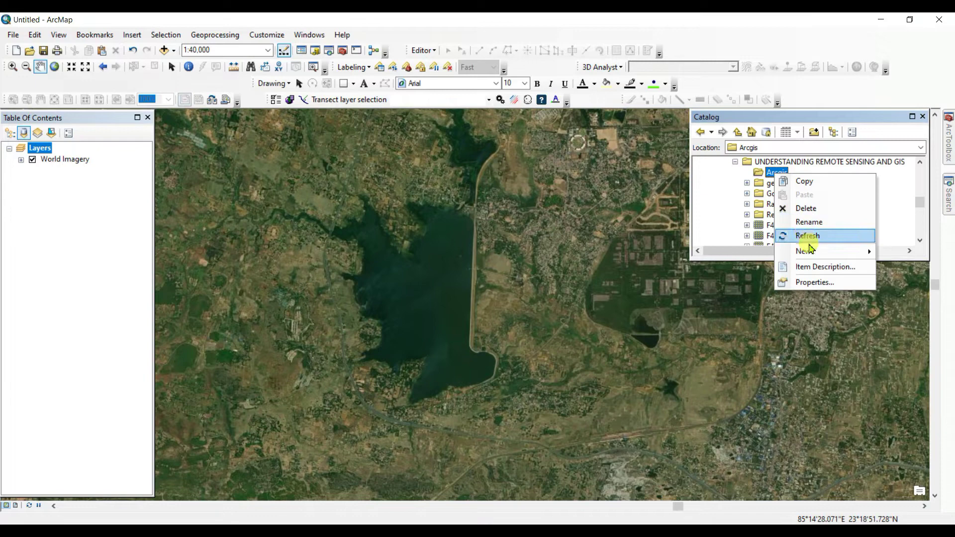
{"action": "mouse_move", "coordinate": [820, 252]}
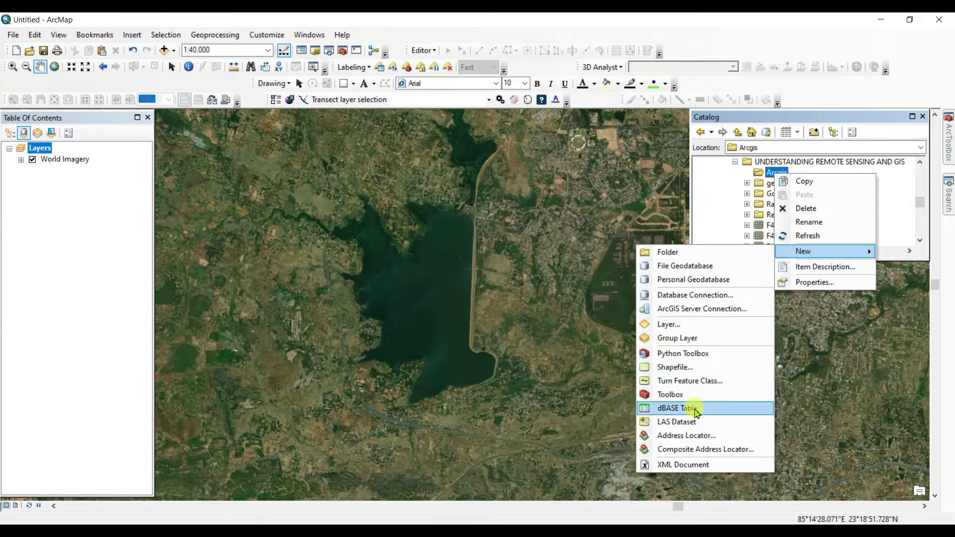
{"action": "left_click", "coordinate": [686, 370]}
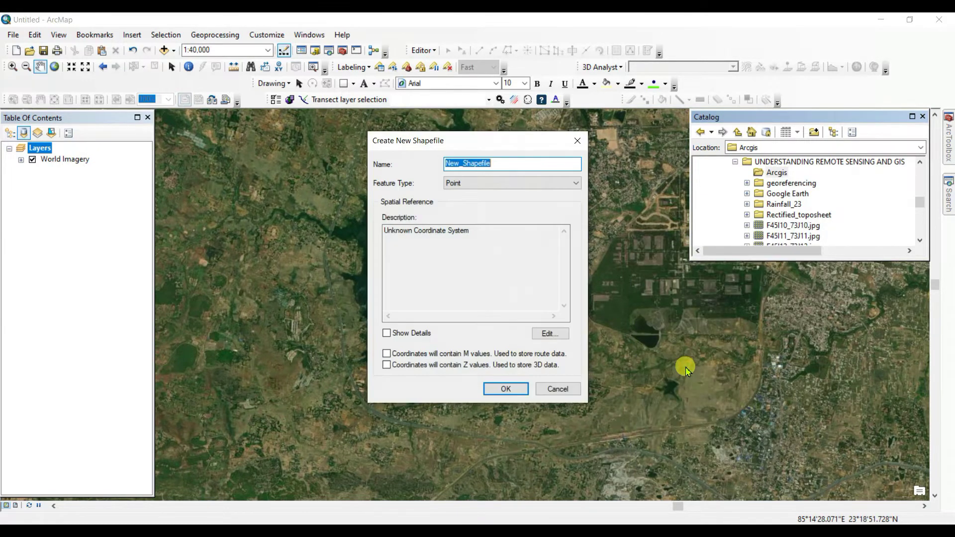
{"action": "left_click", "coordinate": [478, 183]}
{"action": "left_click", "coordinate": [468, 211]}
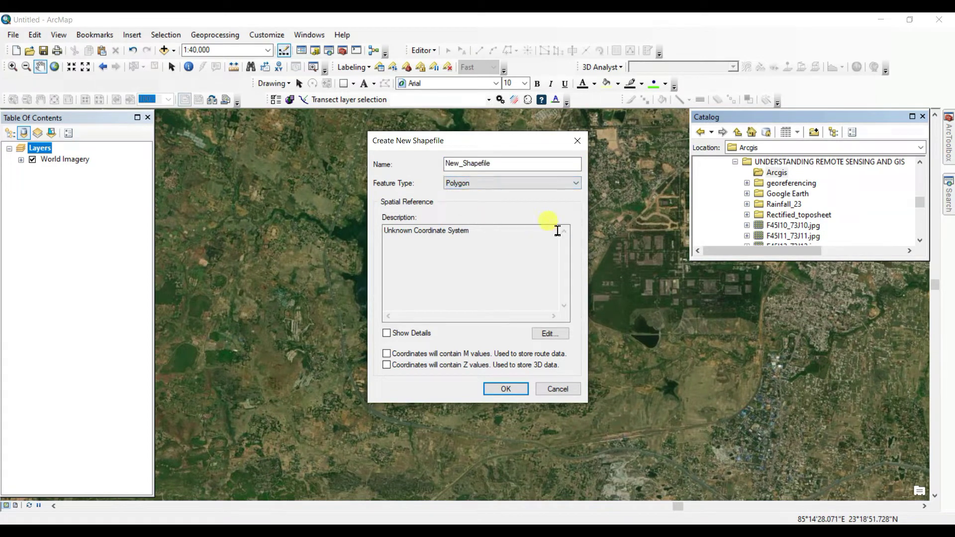
{"action": "left_click", "coordinate": [550, 334]}
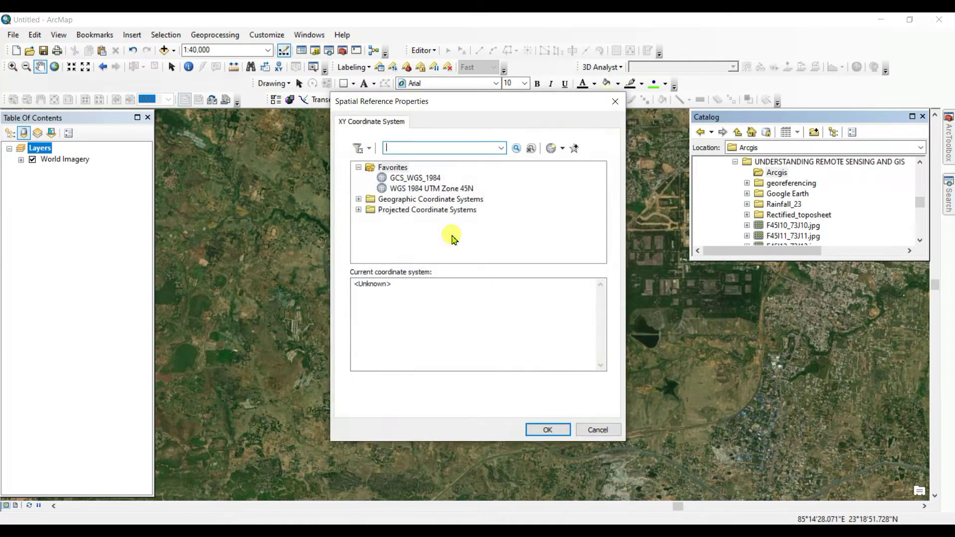
{"action": "left_click", "coordinate": [415, 177]}
{"action": "left_click", "coordinate": [547, 430]}
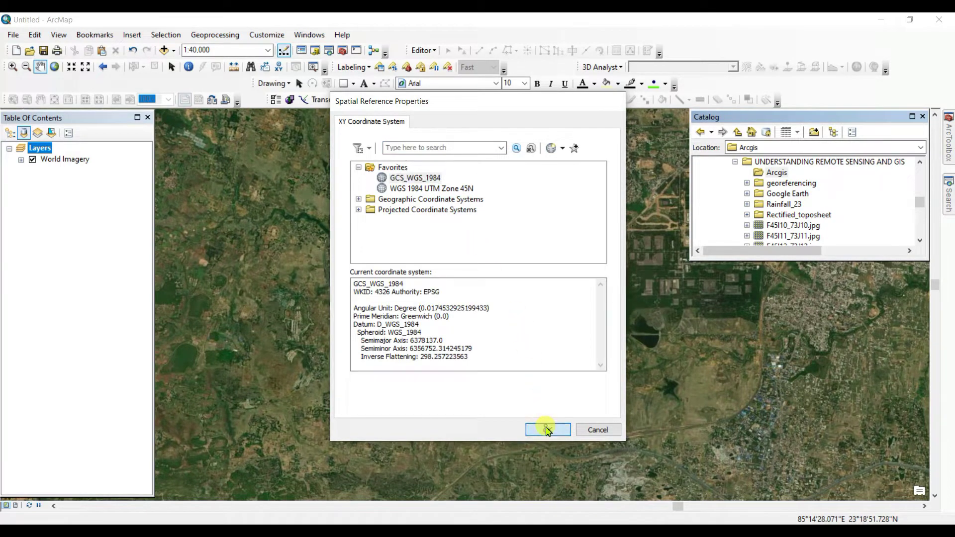
{"action": "left_click", "coordinate": [506, 389]}
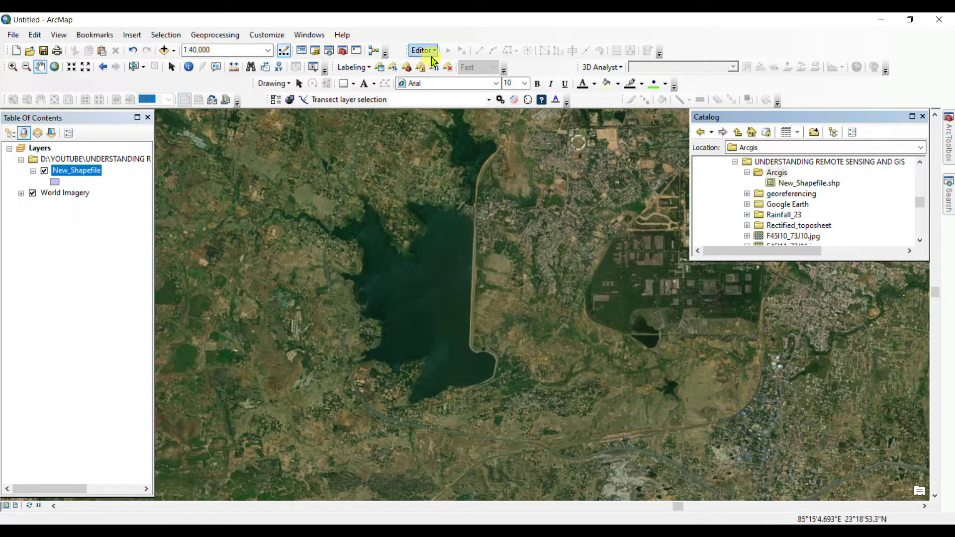
Start an edit session, continuing past the New_Shapefile spatial reference warning
{"action": "left_click", "coordinate": [424, 50]}
{"action": "left_click", "coordinate": [435, 64]}
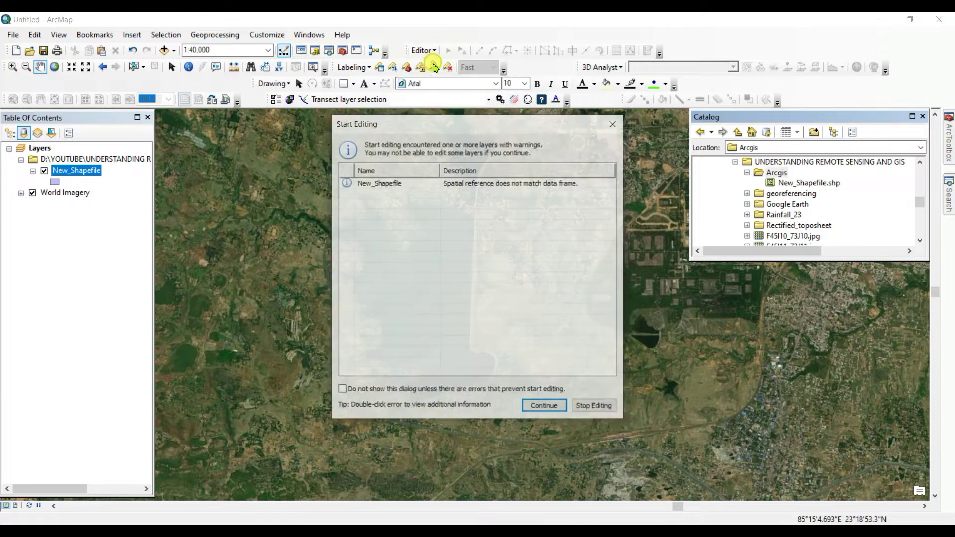
{"action": "left_click", "coordinate": [379, 183]}
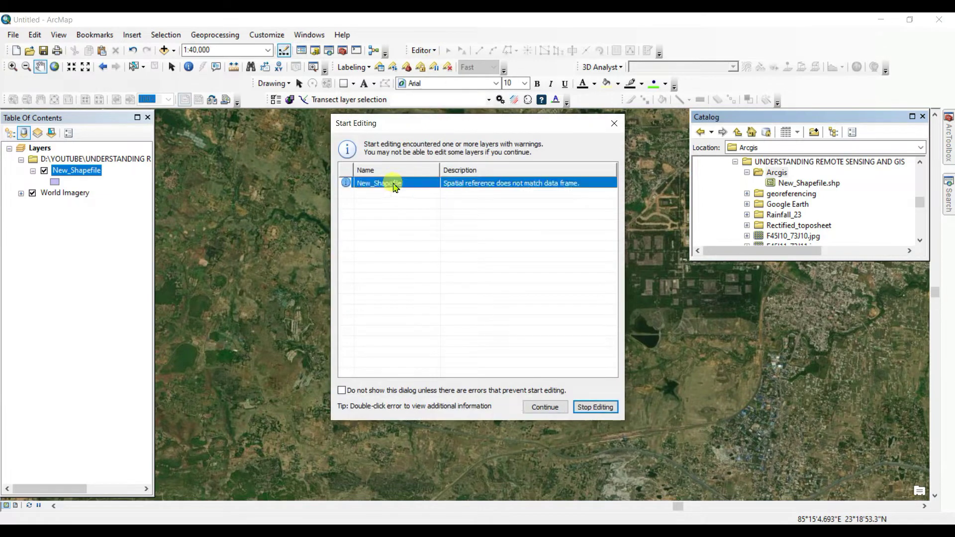
{"action": "left_click", "coordinate": [545, 407]}
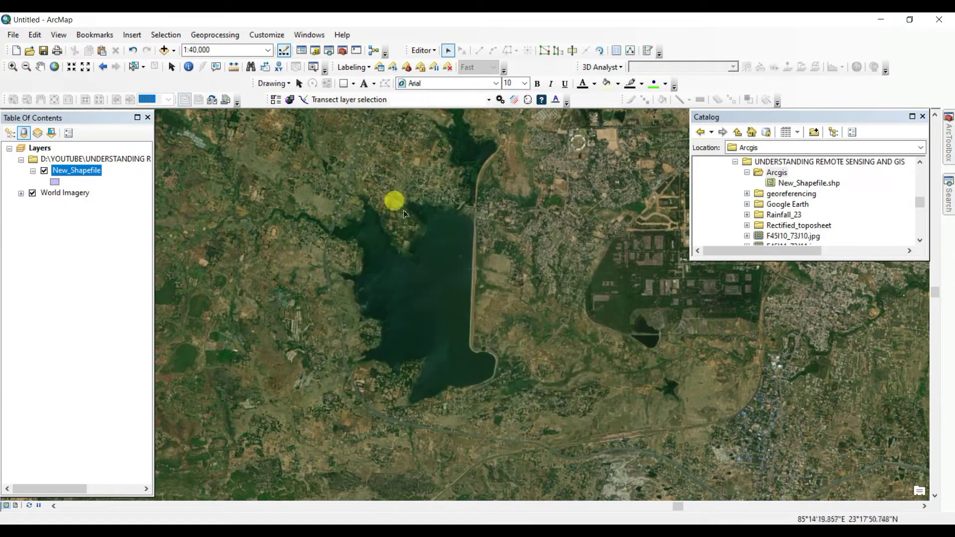
Open Create Features and choose the New_Shapefile template
{"action": "left_click", "coordinate": [422, 50]}
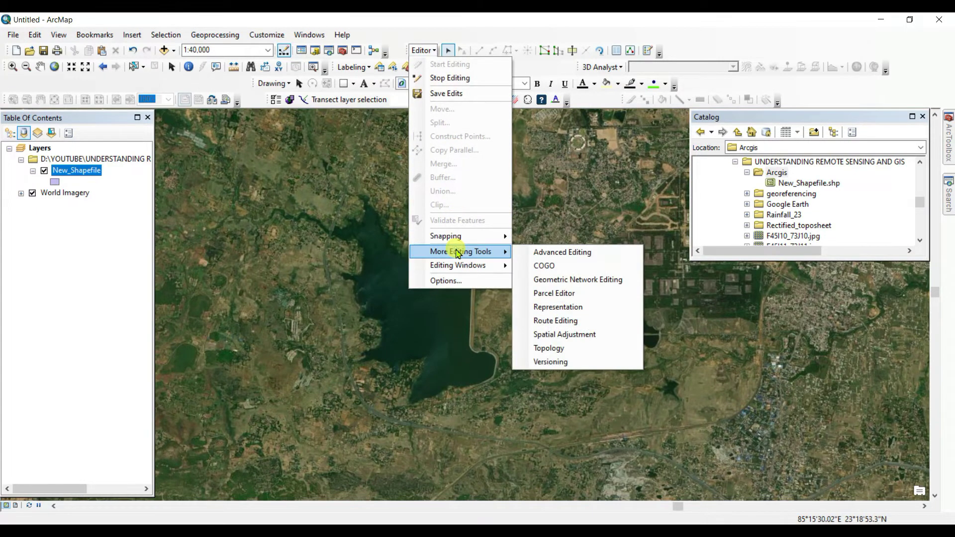
{"action": "mouse_move", "coordinate": [458, 265]}
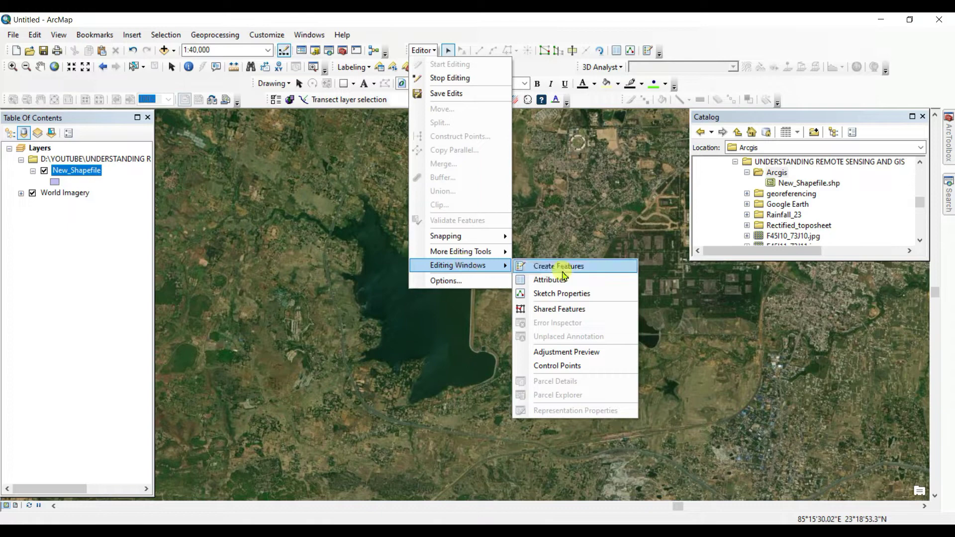
{"action": "left_click", "coordinate": [559, 265]}
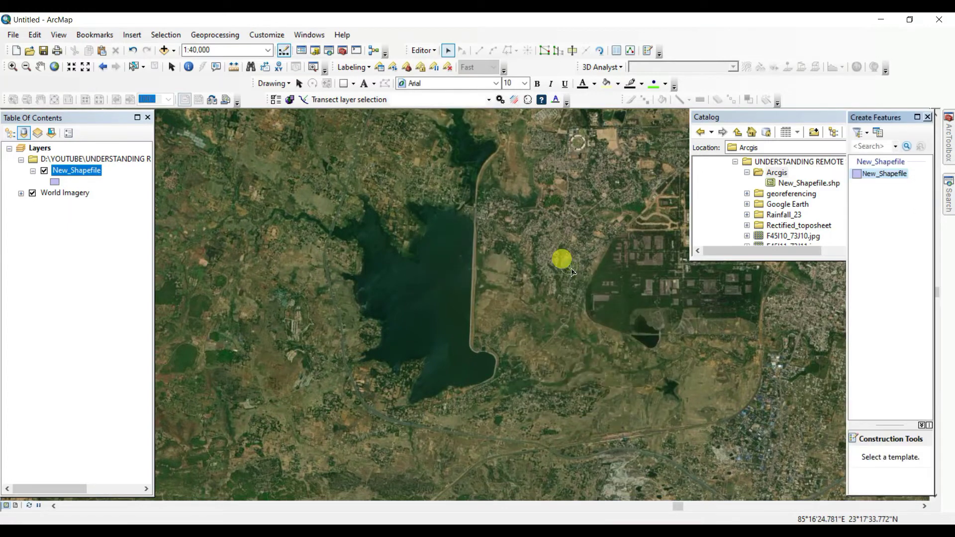
{"action": "left_click", "coordinate": [885, 174]}
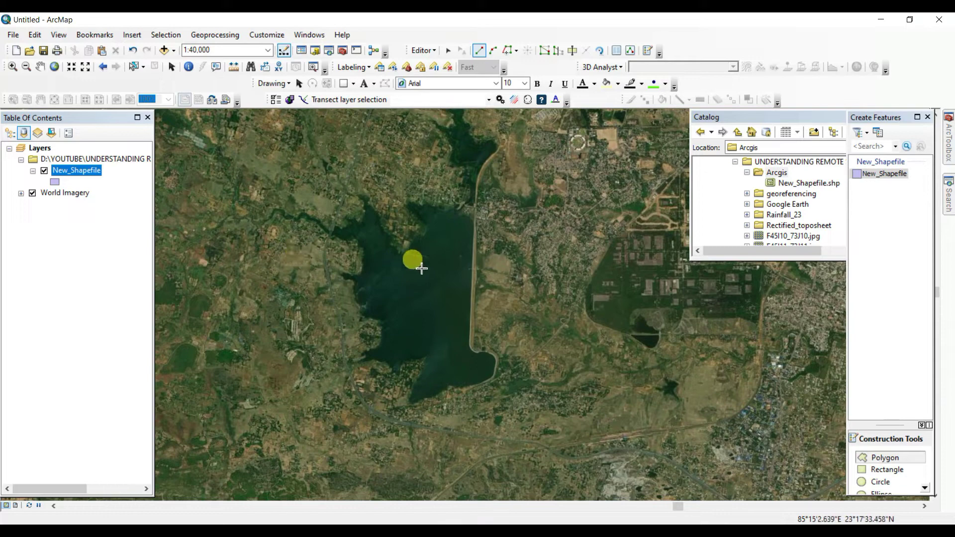
Place polygon vertices from the dam edge along the reservoir's northern shore
{"action": "left_click", "coordinate": [475, 218]}
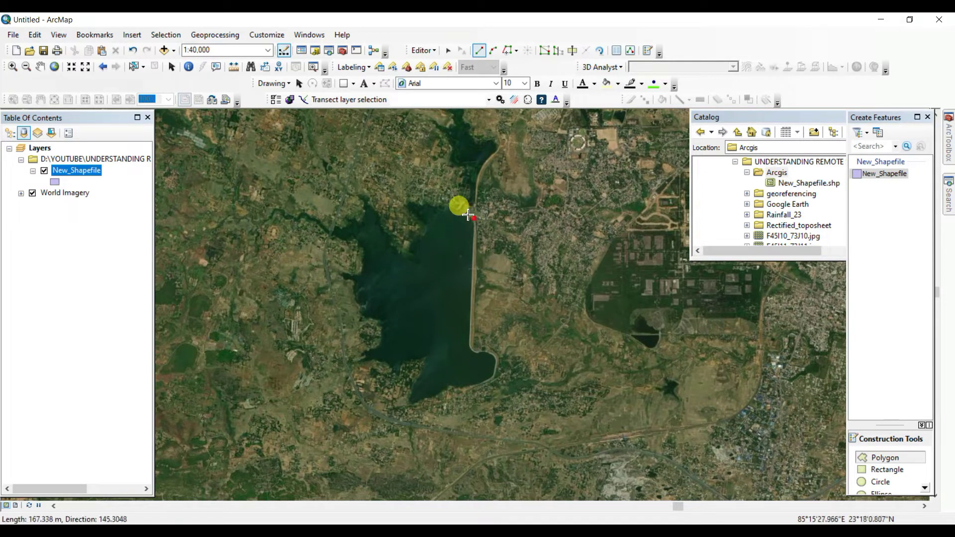
{"action": "left_click", "coordinate": [451, 206]}
{"action": "left_click", "coordinate": [423, 204]}
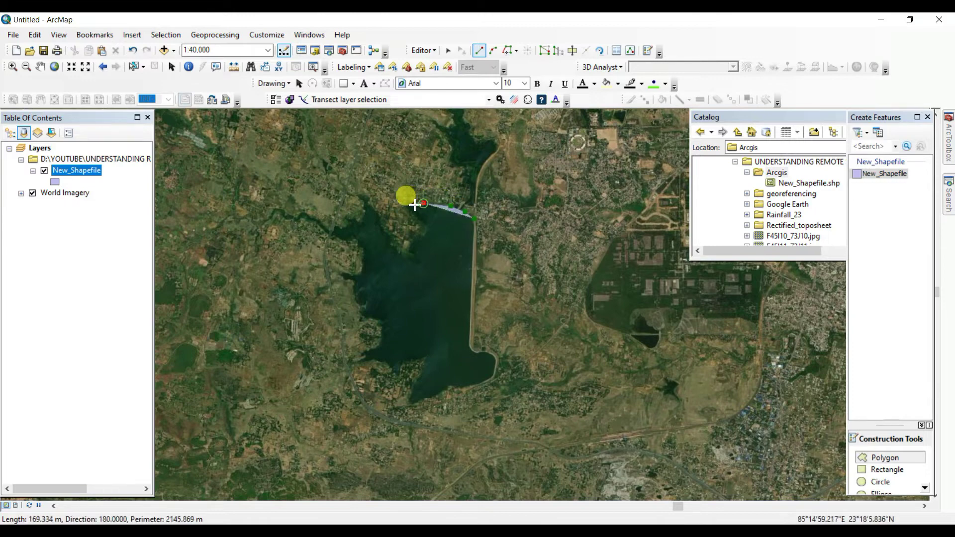
{"action": "left_click", "coordinate": [402, 203]}
{"action": "left_click", "coordinate": [422, 225]}
{"action": "left_click", "coordinate": [411, 250]}
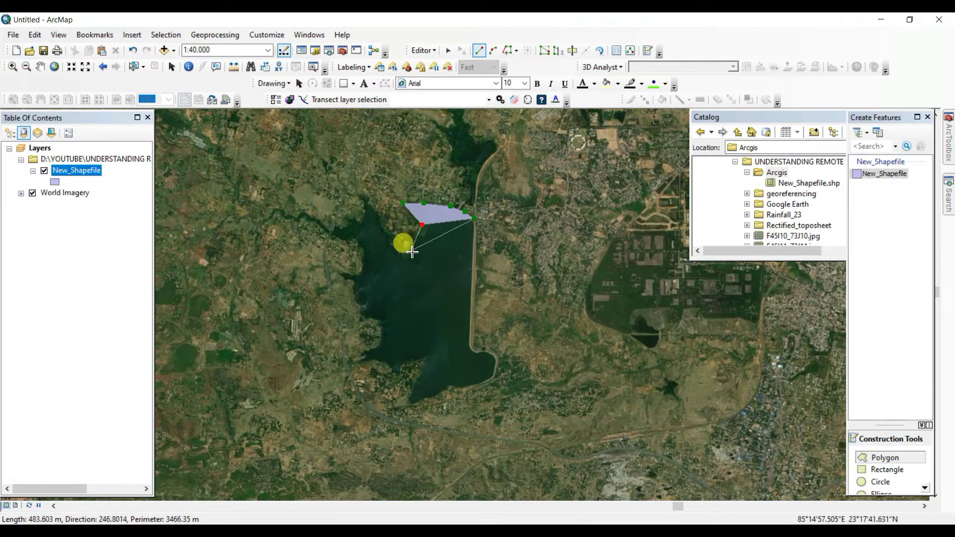
{"action": "left_click", "coordinate": [392, 236]}
{"action": "left_click", "coordinate": [375, 209]}
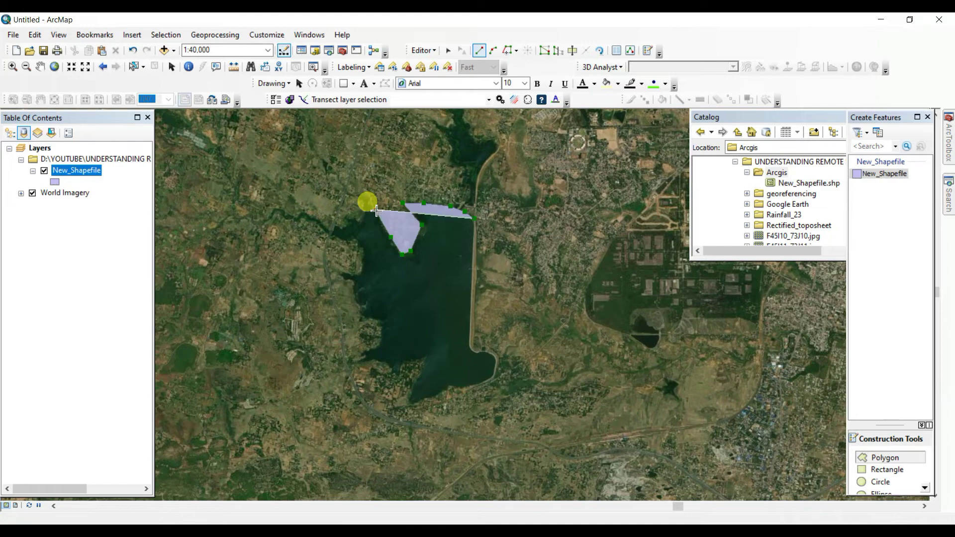
{"action": "left_click", "coordinate": [361, 211]}
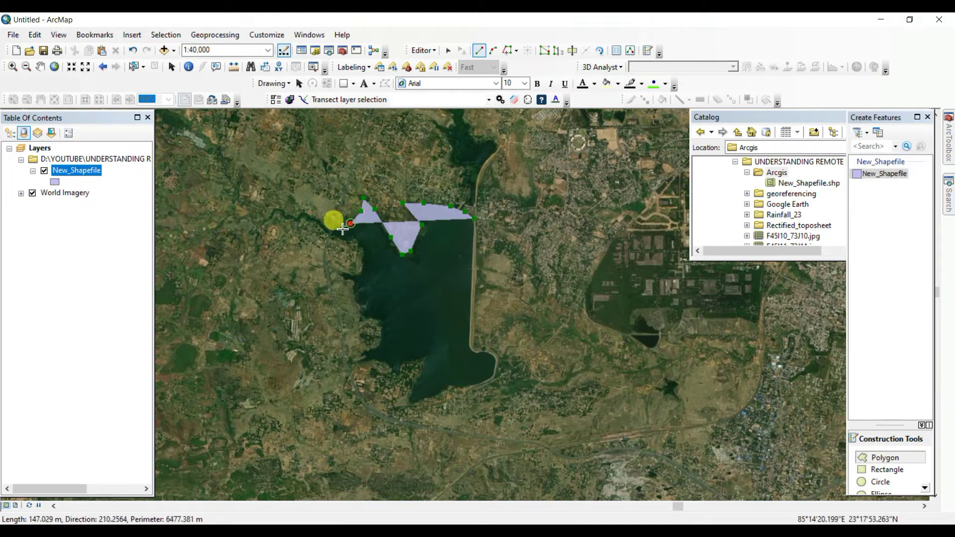
Continue the outline down the western shore to the southwest corner
{"action": "left_click", "coordinate": [334, 230]}
{"action": "left_click", "coordinate": [357, 253]}
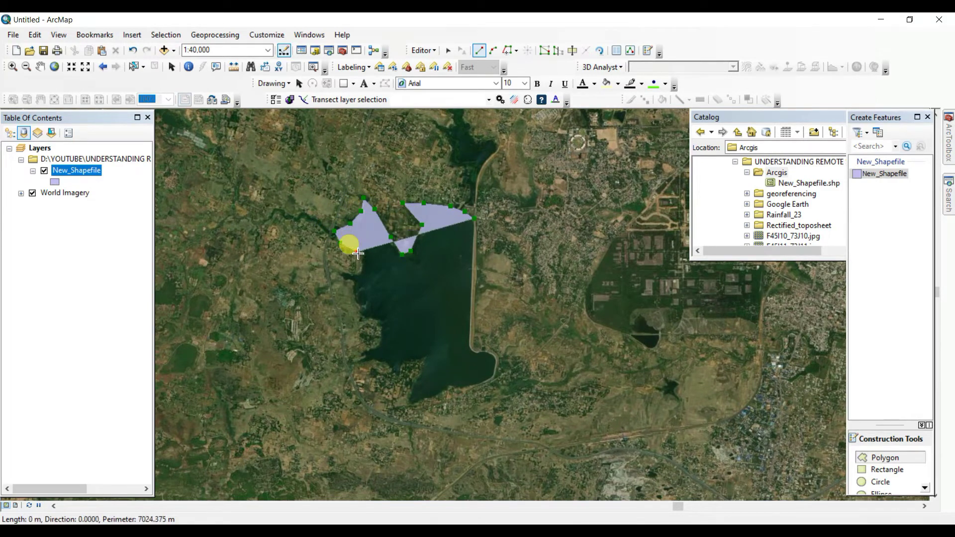
{"action": "left_click", "coordinate": [355, 285]}
{"action": "left_click", "coordinate": [355, 302]}
{"action": "left_click", "coordinate": [366, 321]}
{"action": "double_click", "coordinate": [376, 332]}
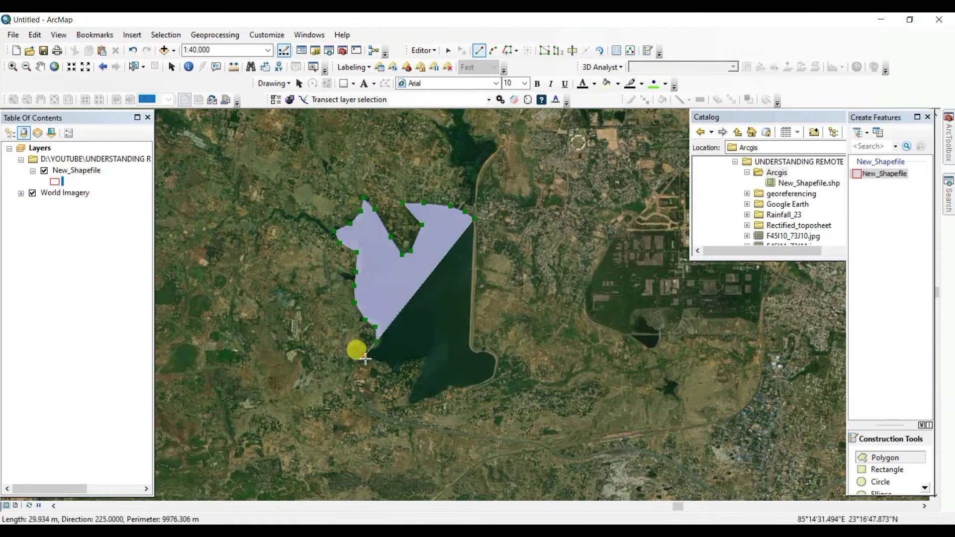
{"action": "left_click", "coordinate": [364, 358]}
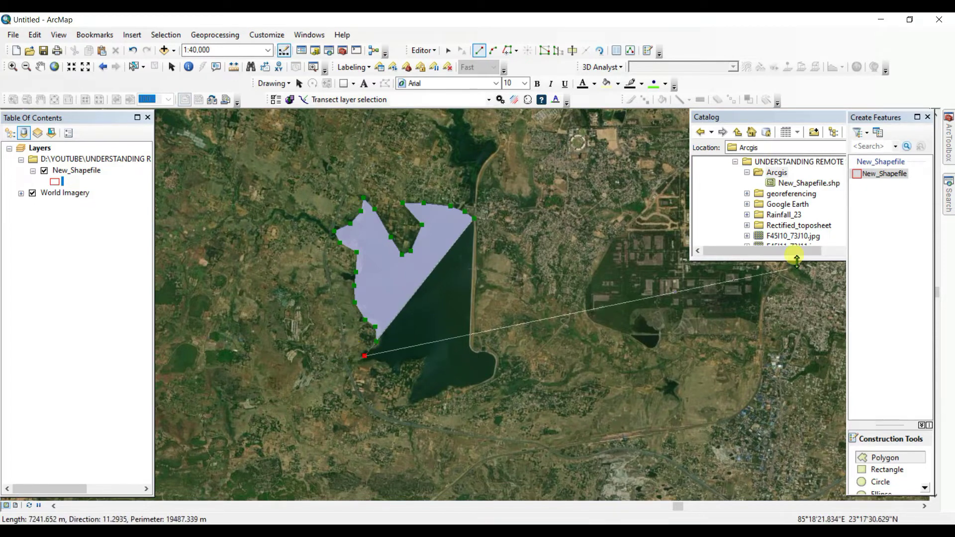
{"action": "left_click", "coordinate": [858, 173]}
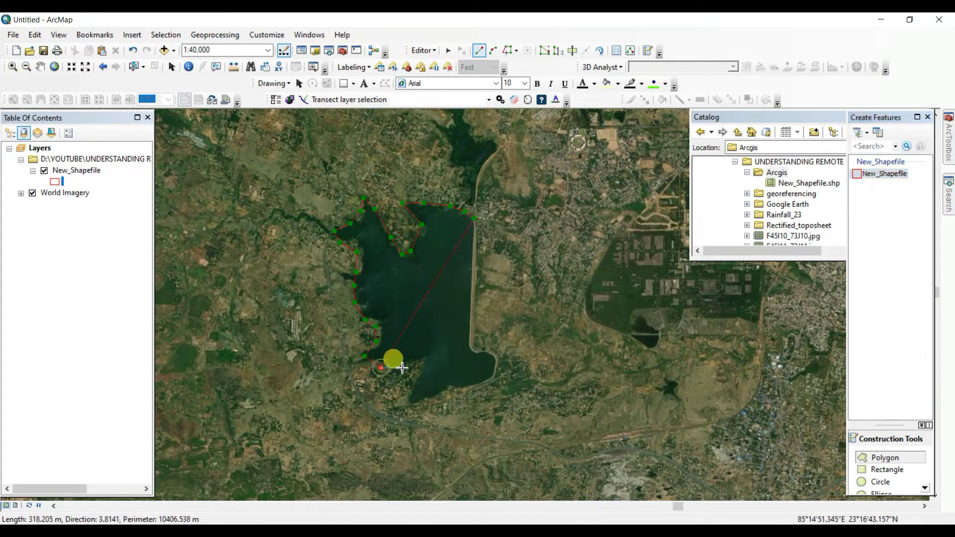
Trace the southern inlet and eastern shore, then finish the reservoir polygon
{"action": "left_click", "coordinate": [427, 358]}
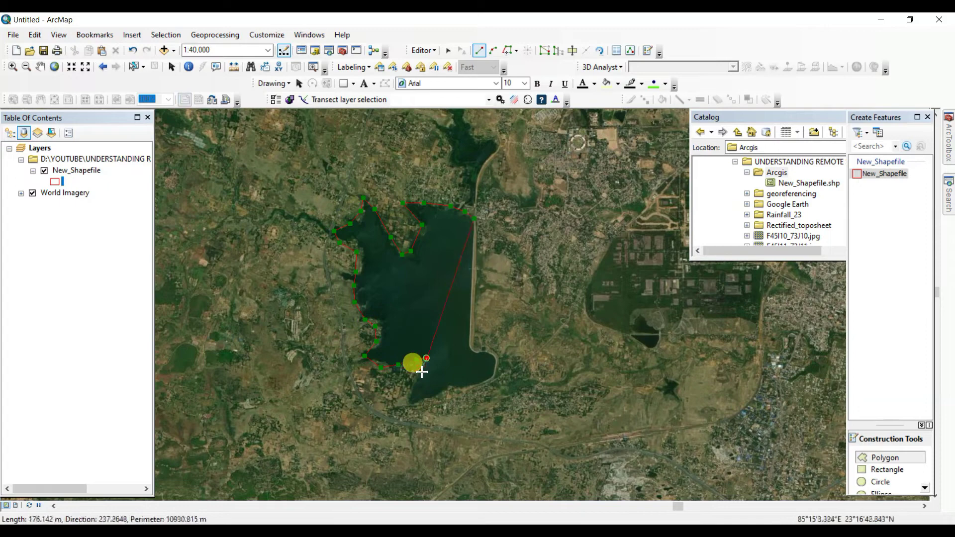
{"action": "left_click", "coordinate": [412, 389]}
{"action": "left_click", "coordinate": [413, 406]}
{"action": "left_click", "coordinate": [439, 395]}
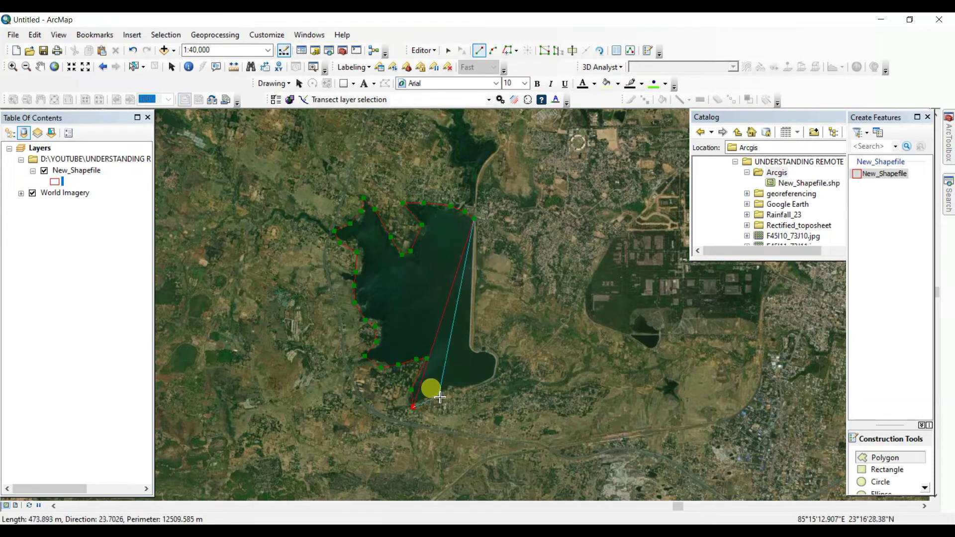
{"action": "left_click", "coordinate": [459, 387]}
{"action": "left_click", "coordinate": [495, 377]}
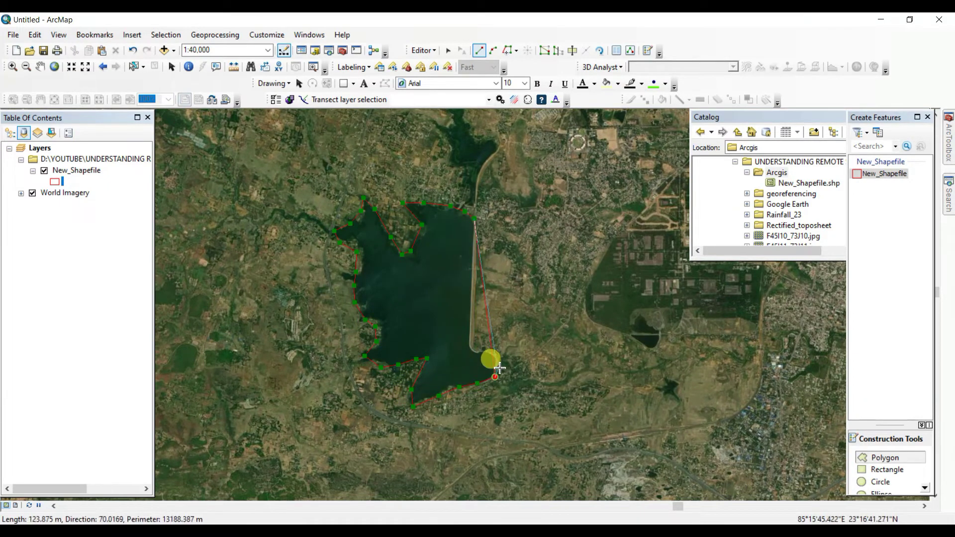
{"action": "left_click", "coordinate": [495, 363]}
{"action": "left_click", "coordinate": [476, 346]}
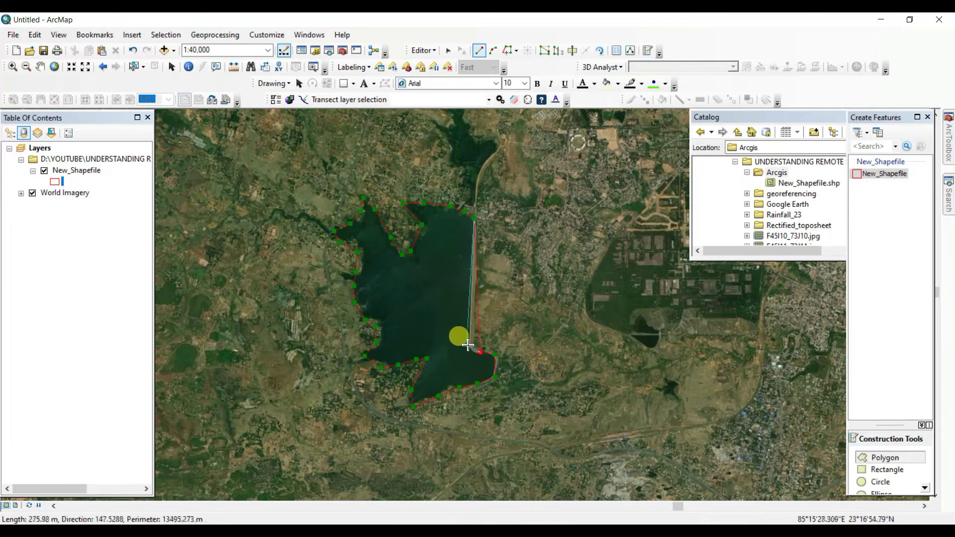
{"action": "left_click", "coordinate": [468, 341]}
{"action": "left_click", "coordinate": [473, 301]}
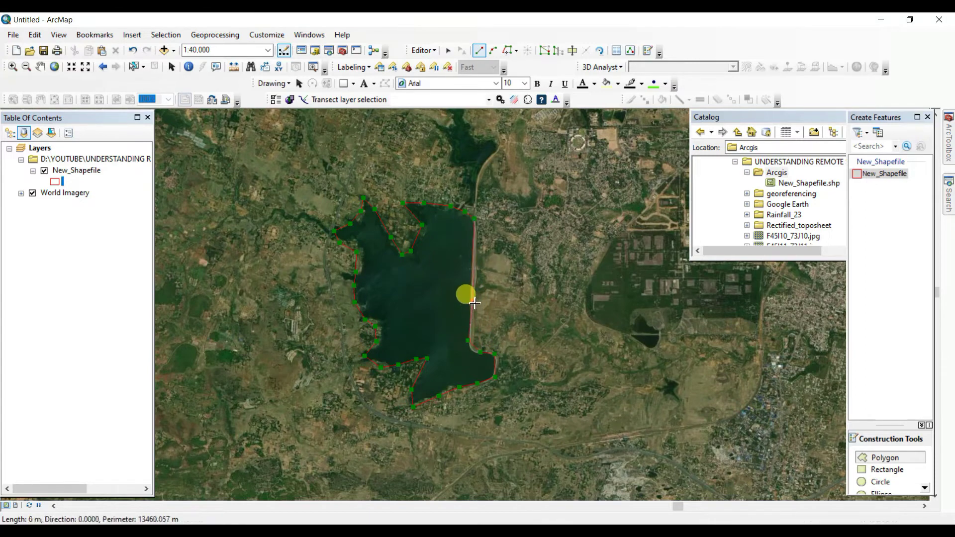
{"action": "left_click", "coordinate": [473, 266]}
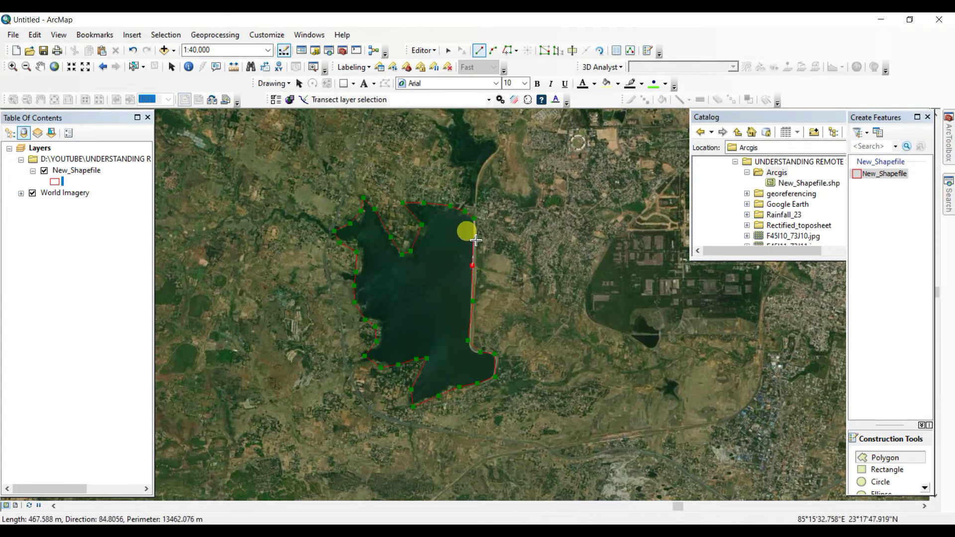
{"action": "left_click", "coordinate": [476, 237]}
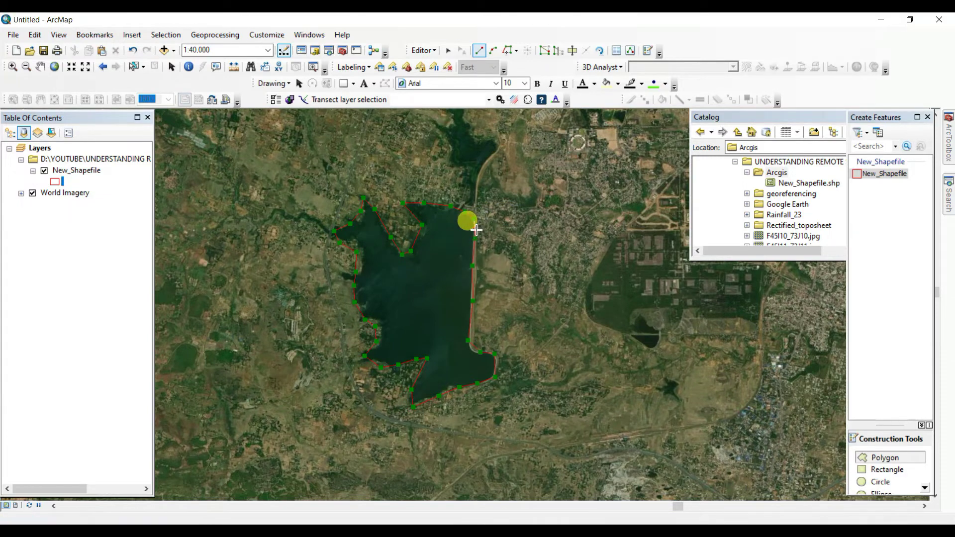
{"action": "double_click", "coordinate": [476, 228]}
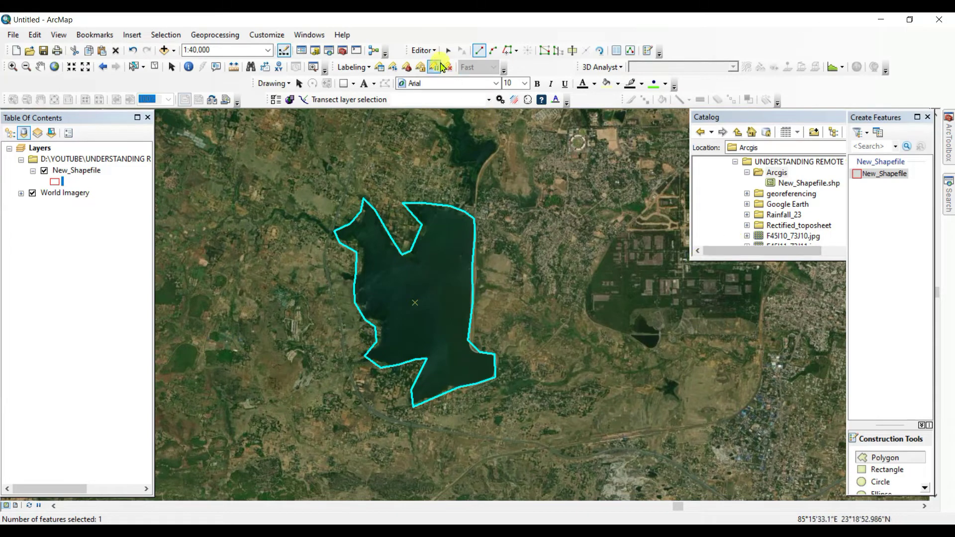
Save the reservoir polygon edits to New_Shapefile, then stop editing
{"action": "left_click", "coordinate": [434, 50]}
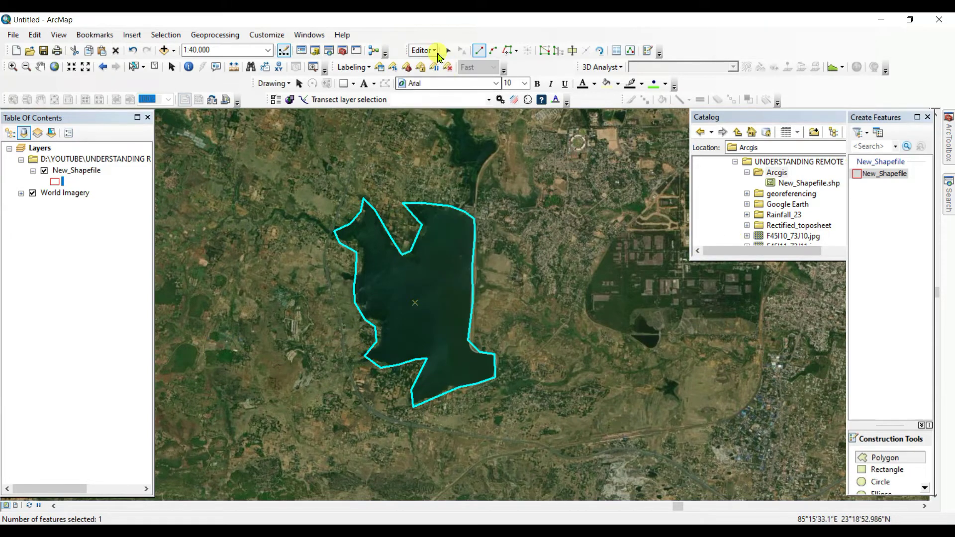
{"action": "left_click", "coordinate": [433, 50]}
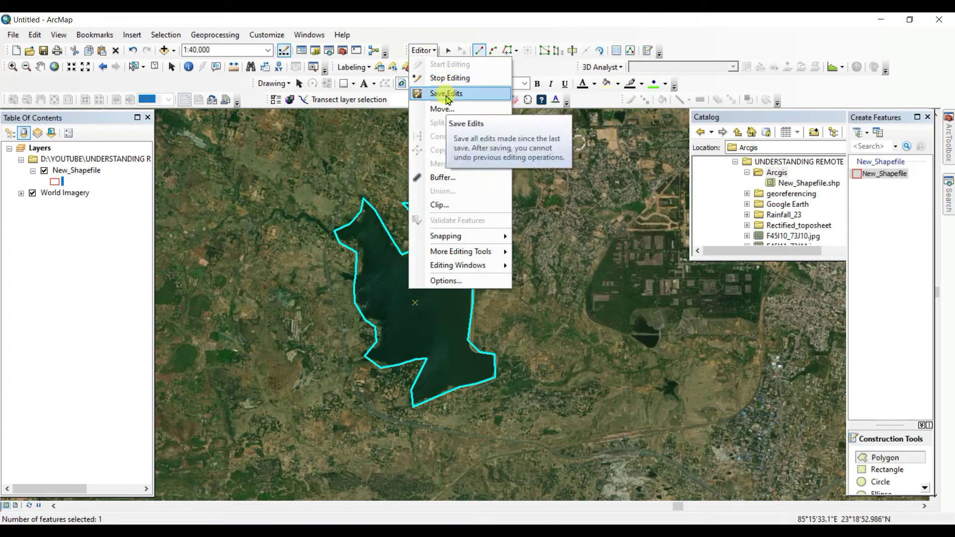
{"action": "left_click", "coordinate": [446, 93]}
{"action": "left_click", "coordinate": [430, 51]}
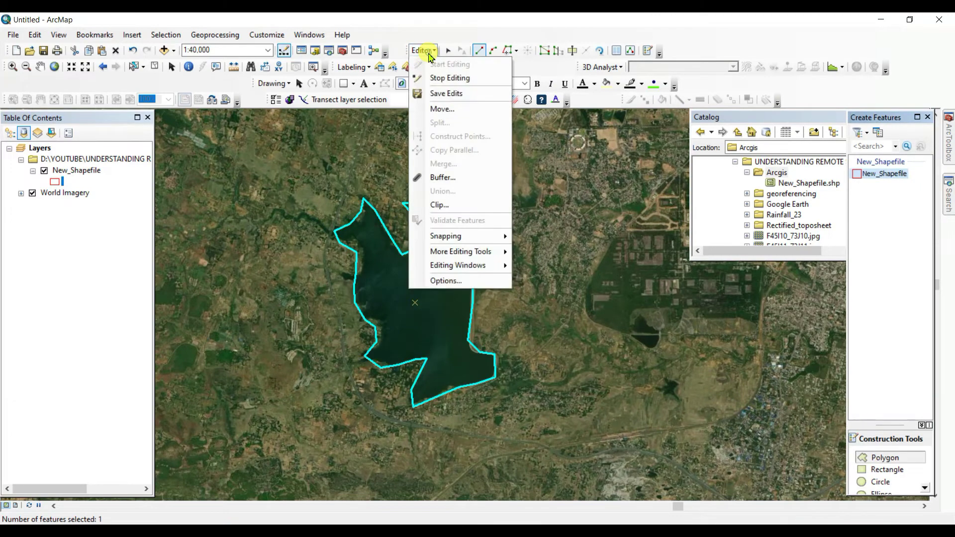
{"action": "left_click", "coordinate": [447, 74]}
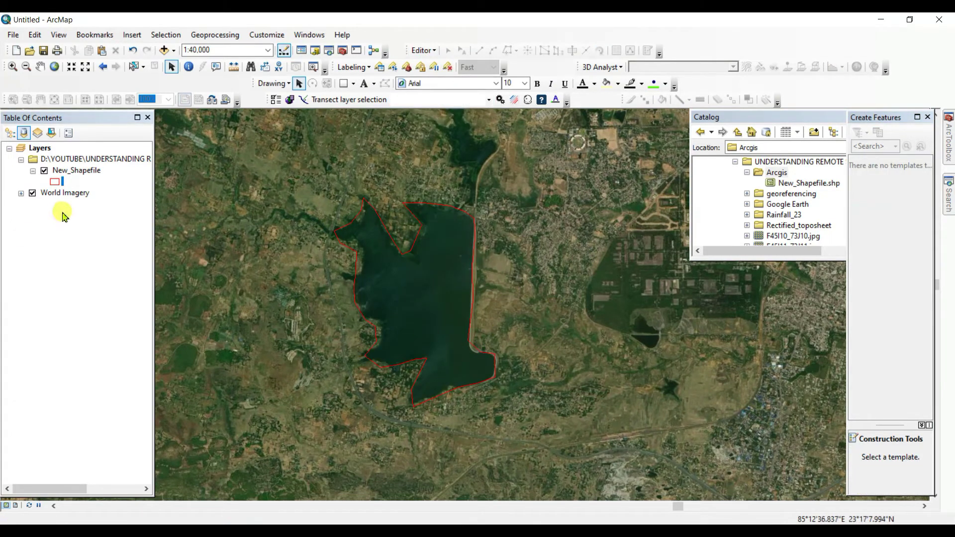
{"action": "left_click", "coordinate": [34, 194]}
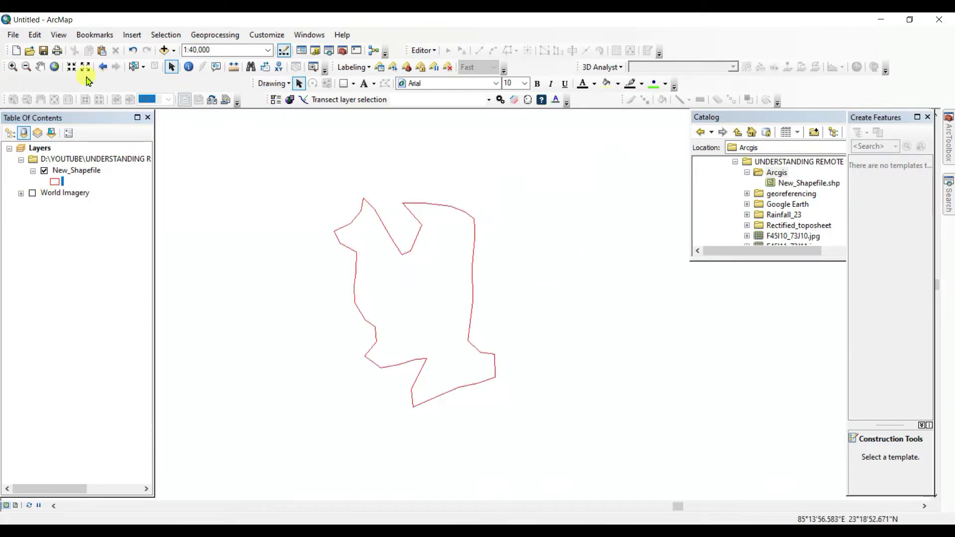
{"action": "left_click", "coordinate": [41, 67]}
{"action": "left_click_drag", "start_coordinate": [417, 270], "coordinate": [444, 263]}
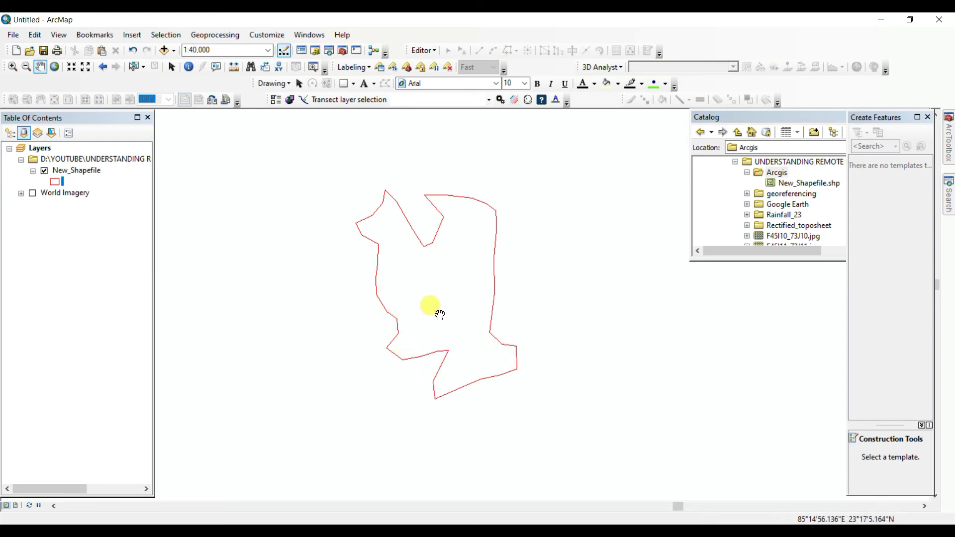
{"action": "left_click_drag", "start_coordinate": [485, 302], "coordinate": [508, 295]}
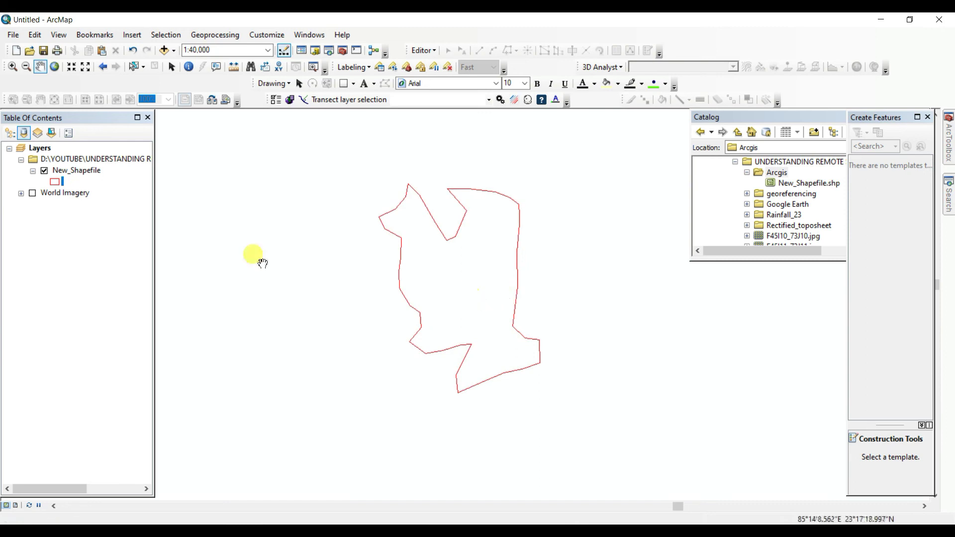
{"action": "left_click", "coordinate": [33, 193]}
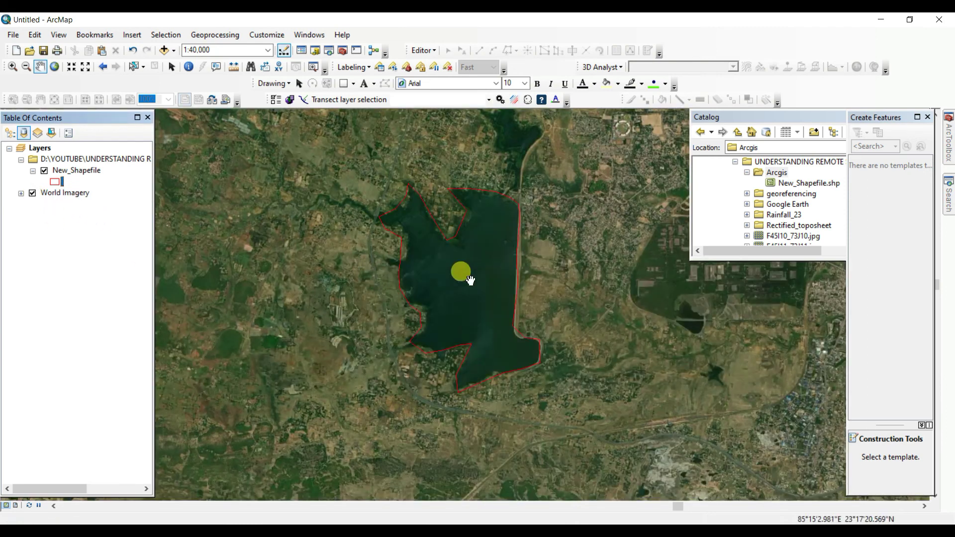